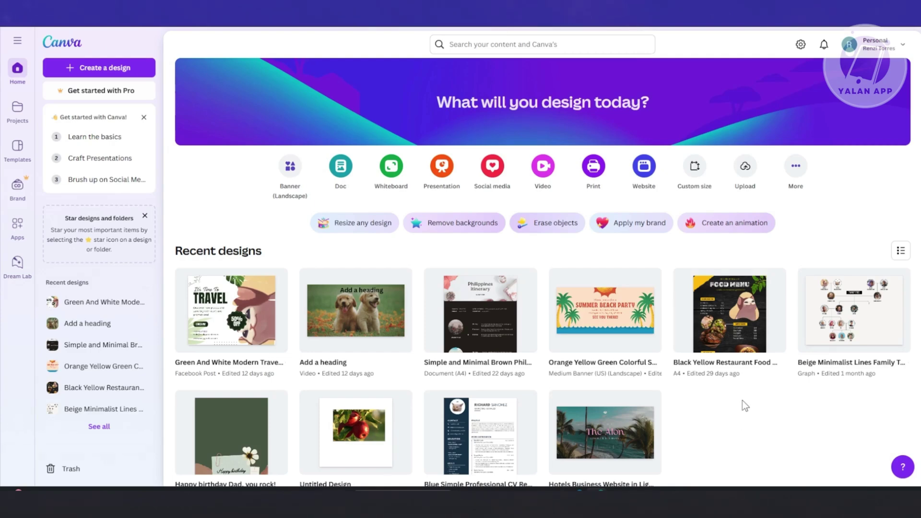
Search Canva templates for 'DIGITAL MAGAZINE'
left_click(512, 49)
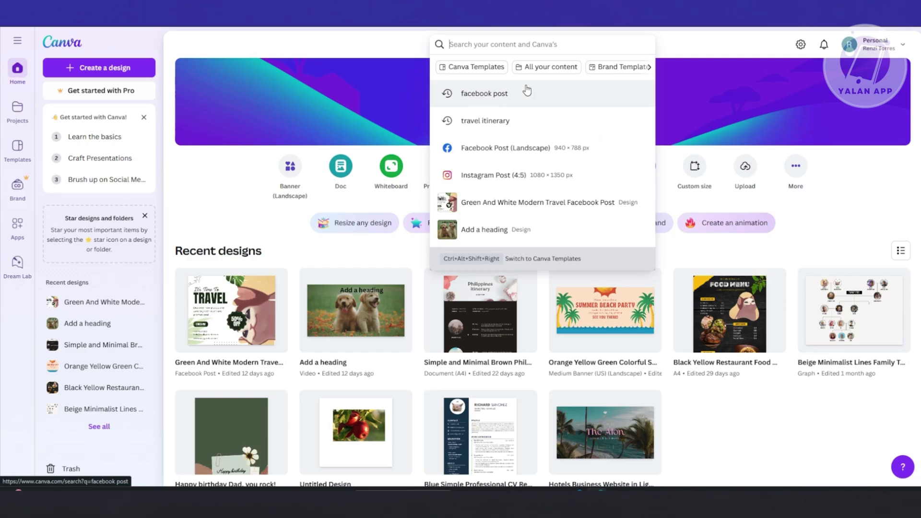
type("DIGITAL")
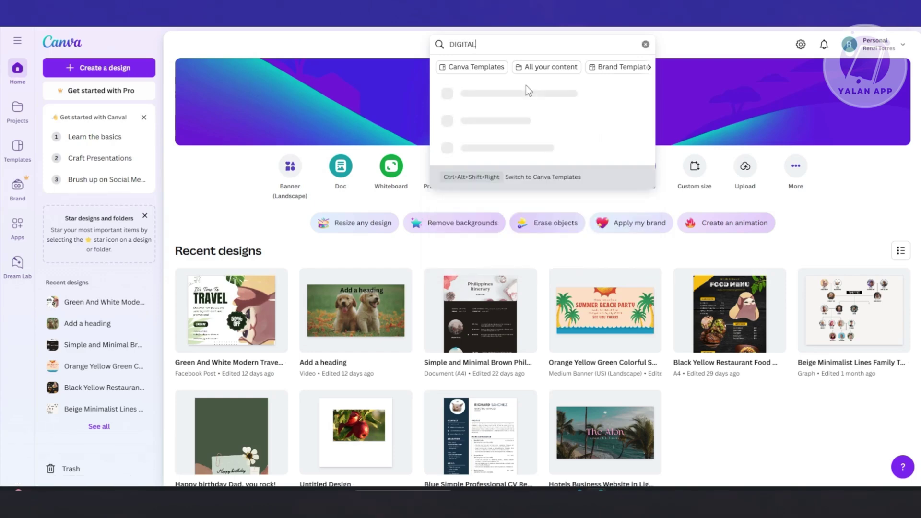
type(" MAGAZINE")
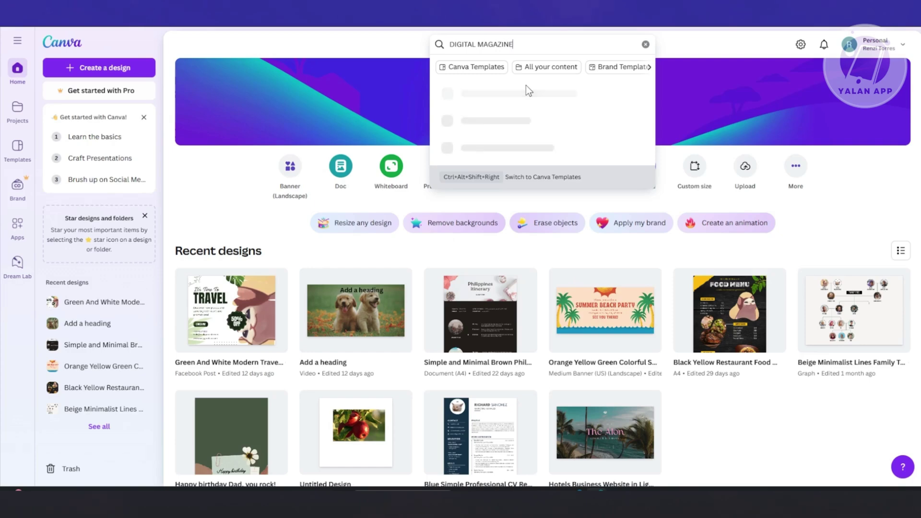
left_click(547, 97)
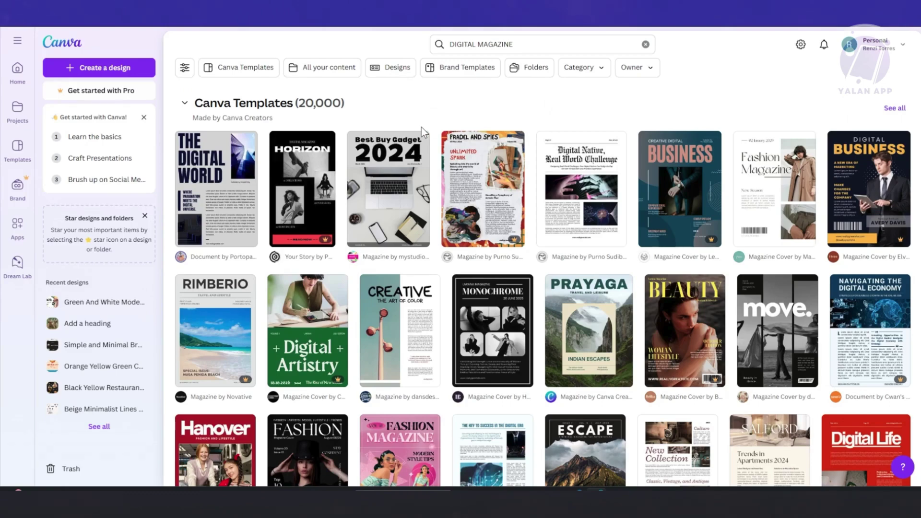
Open The Digital World template and delete DIGITAL from its headline, leaving THE WORLD
left_click(214, 191)
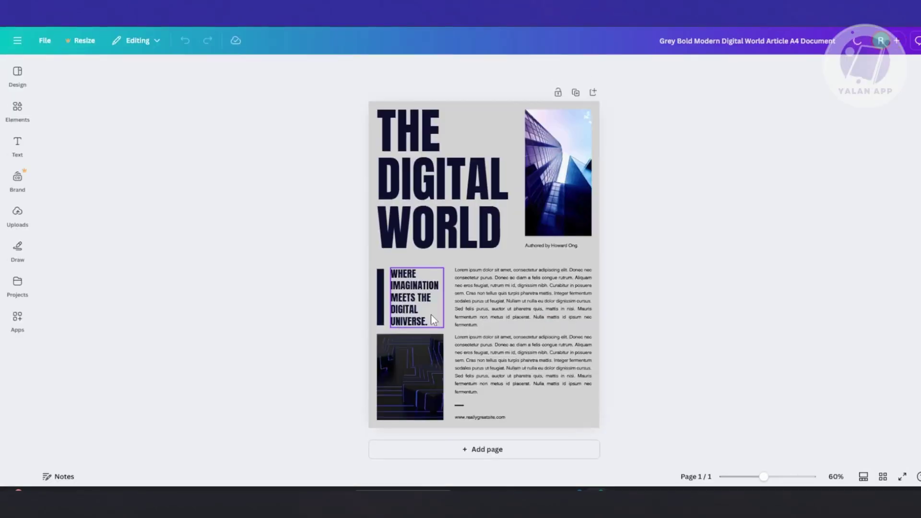
left_click(453, 212)
left_click(473, 198)
left_click(489, 168)
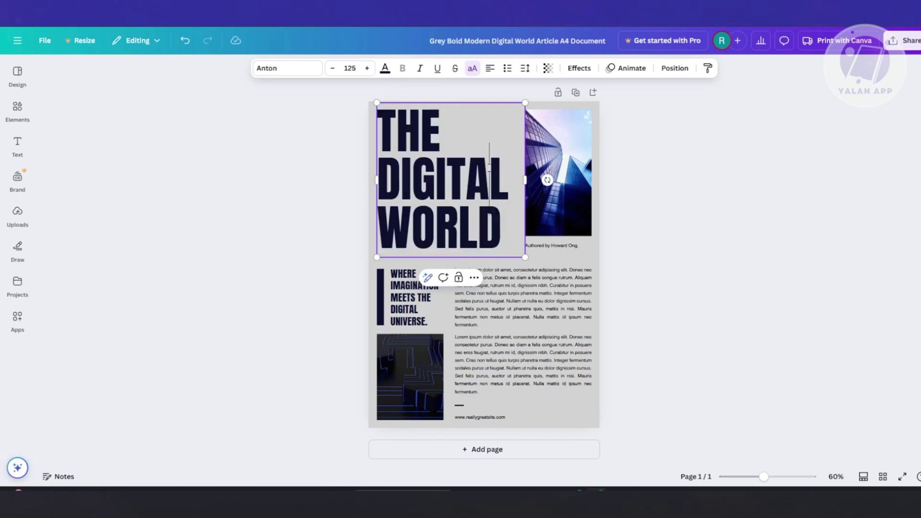
left_click_drag(509, 173, 380, 171)
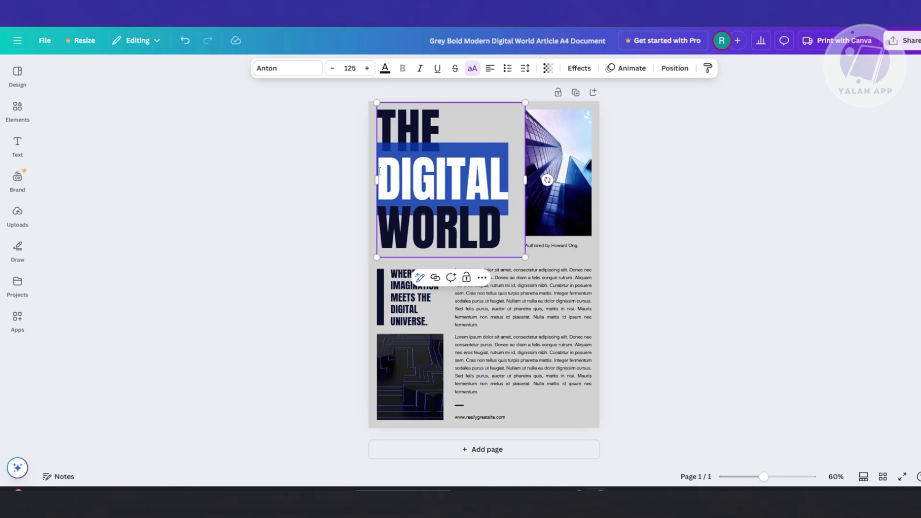
type("CONF")
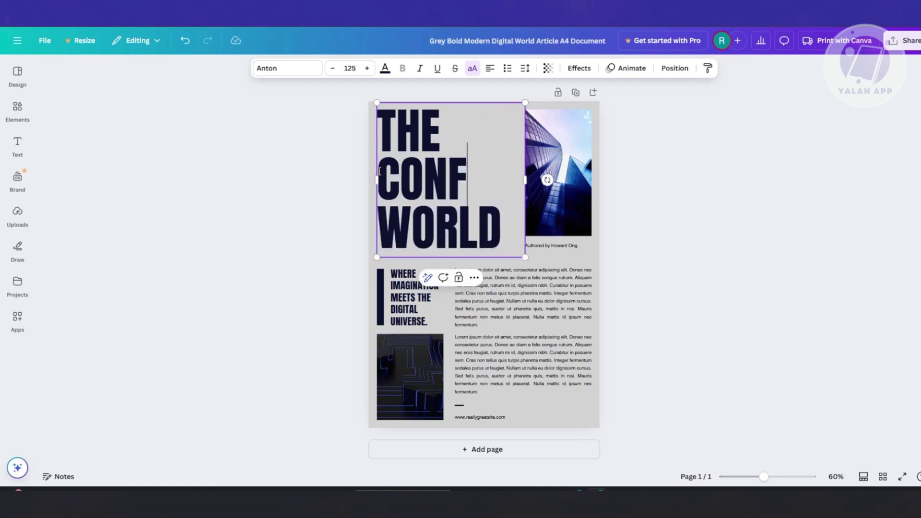
type("USE")
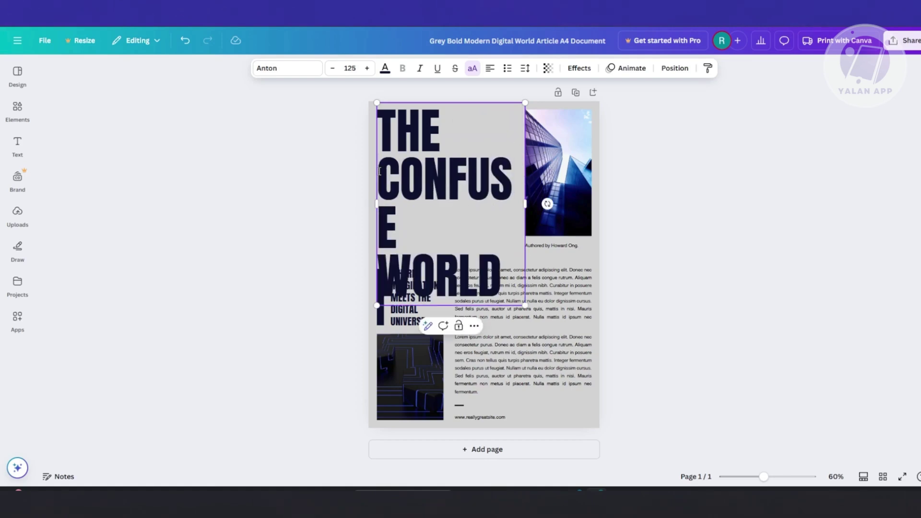
key("BackSpace")
key("BackSpace")
key("BackSpace")
key("BackSpace")
key("BackSpace")
key("BackSpace")
key("BackSpace")
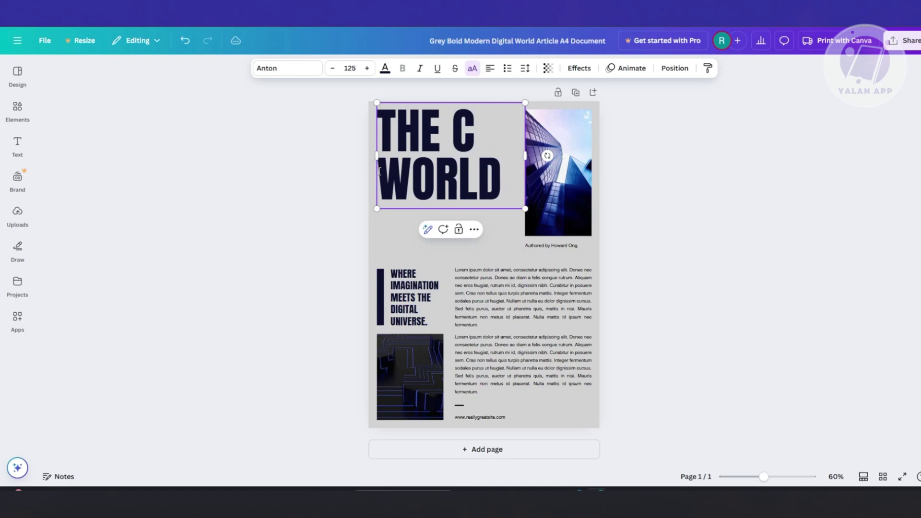
left_click(251, 259)
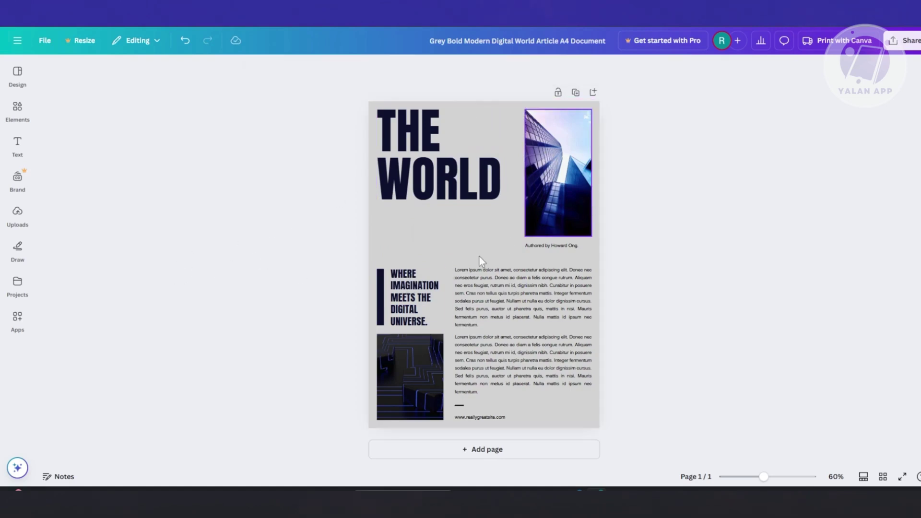
Replace the building photo and the lower-left photo with the uploaded cat images
left_click(17, 76)
left_click(18, 235)
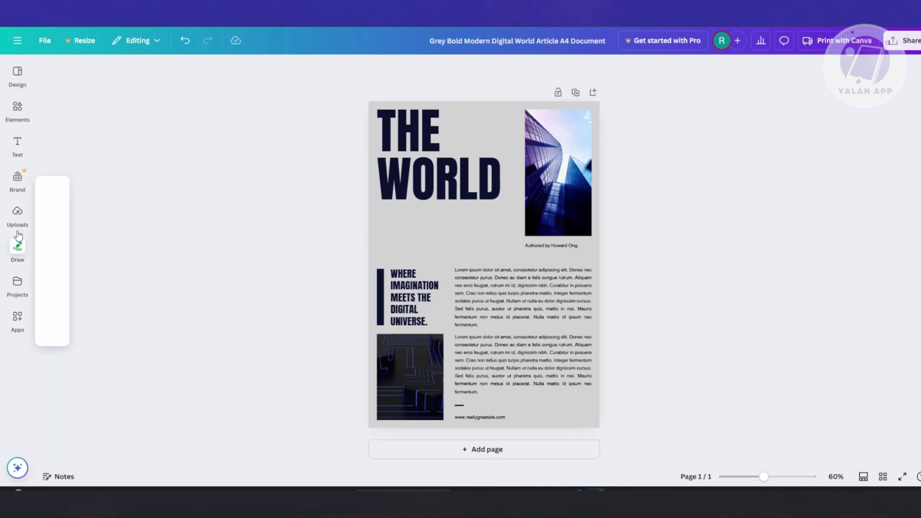
left_click(20, 221)
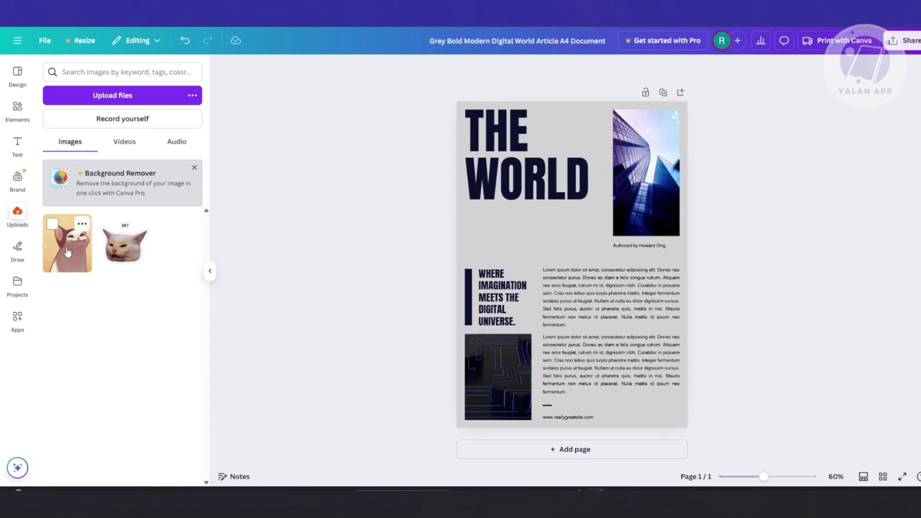
left_click_drag(67, 251, 626, 158)
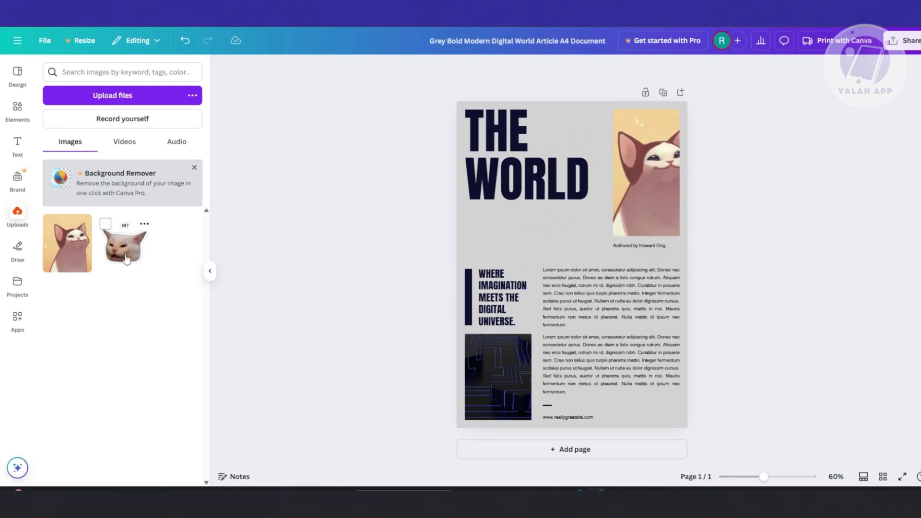
left_click_drag(126, 256, 475, 355)
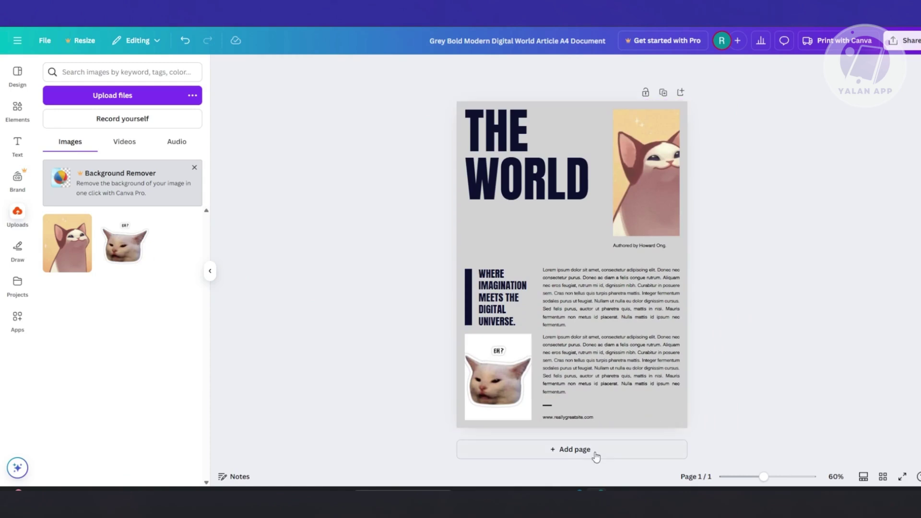
Add a second page with a Growth targets text combination and the corgi photo below it
left_click(579, 452)
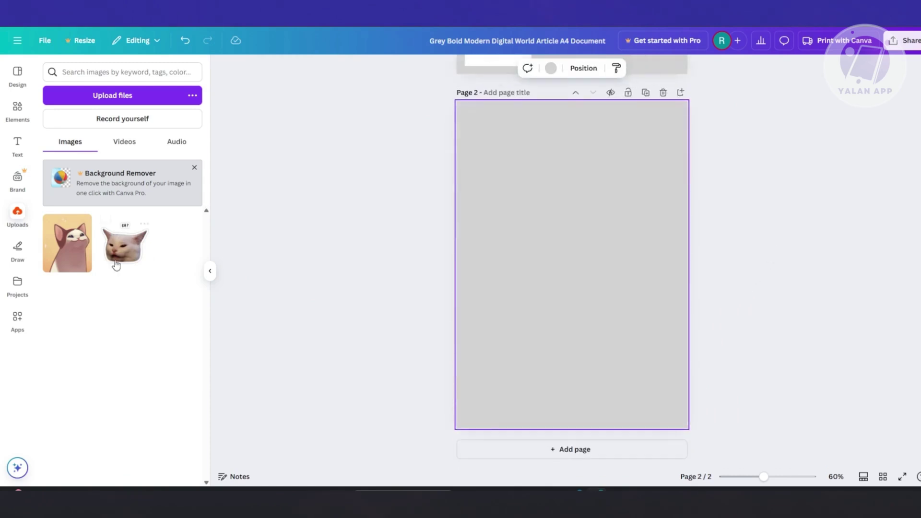
left_click(17, 143)
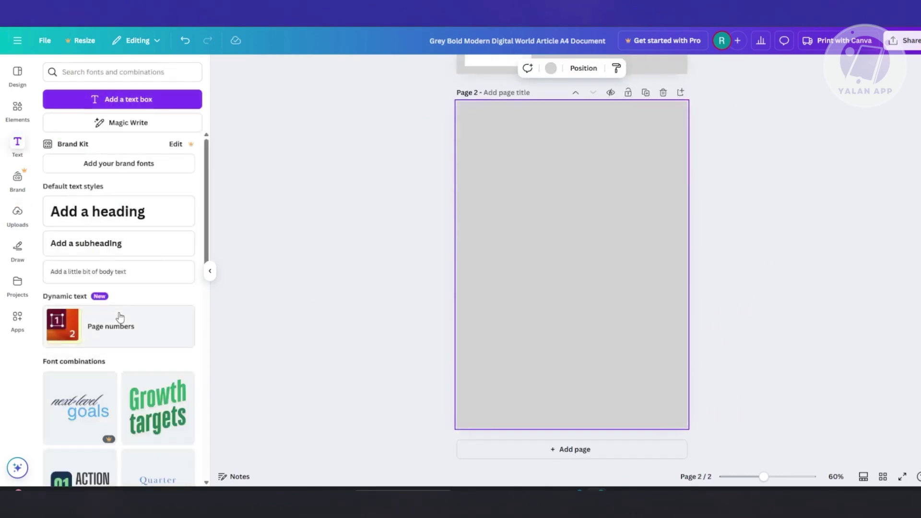
left_click_drag(158, 408, 514, 201)
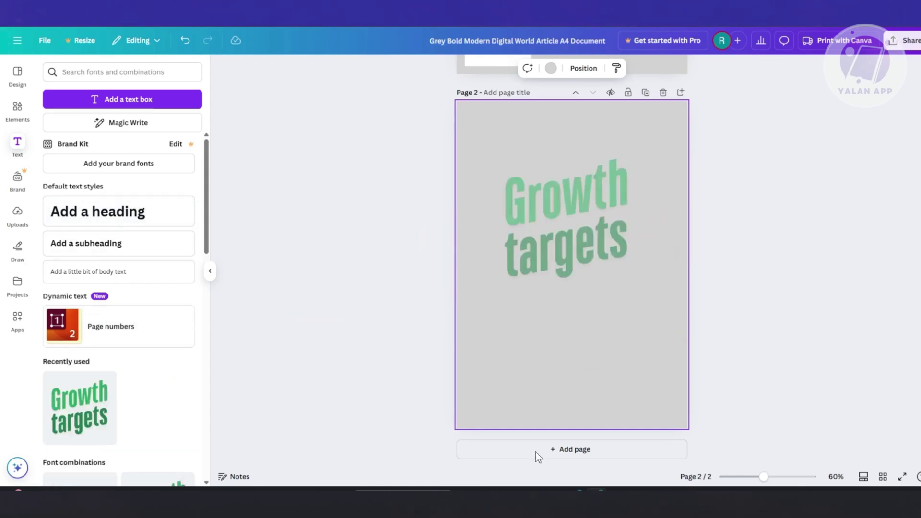
left_click(22, 111)
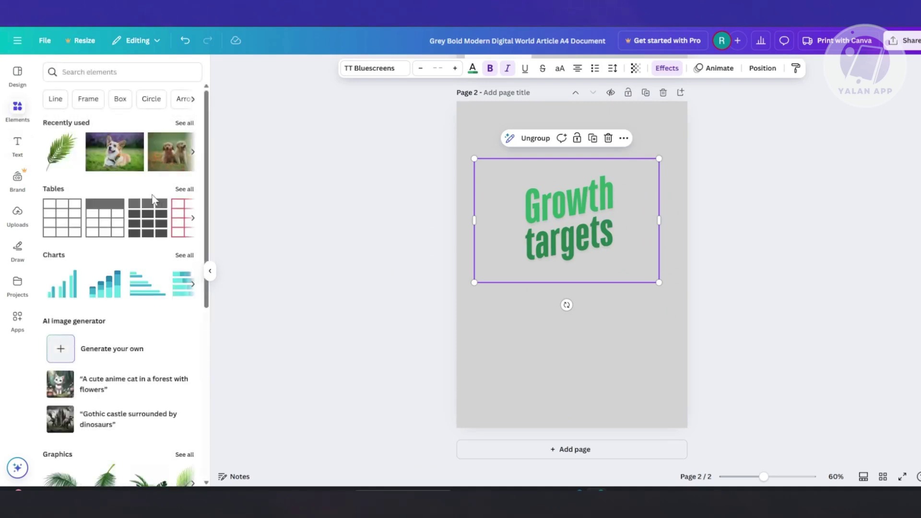
left_click_drag(130, 160, 522, 309)
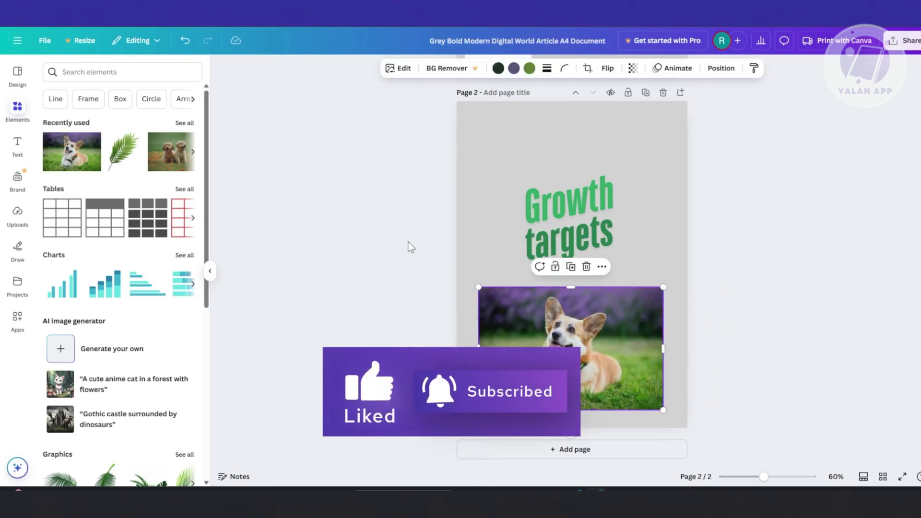
Add a third page holding the white-dog photo
left_click(557, 449)
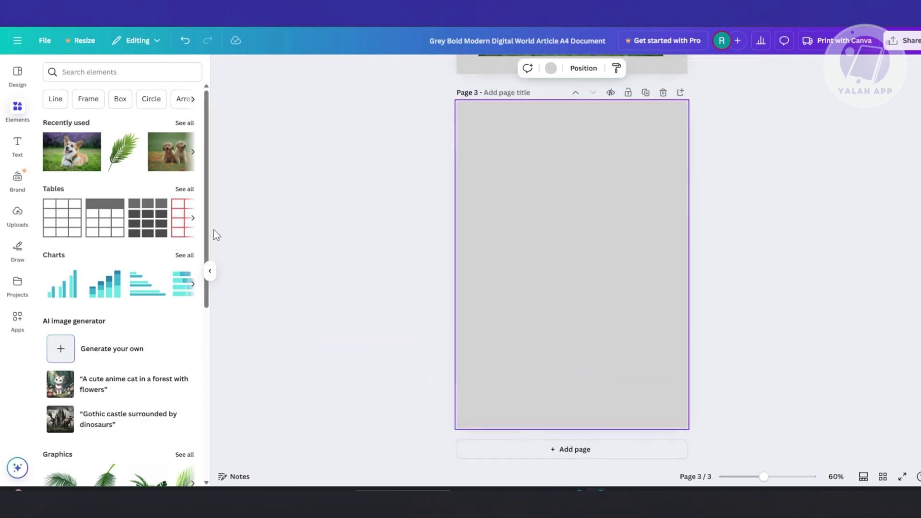
scroll(110, 274, "down", 7)
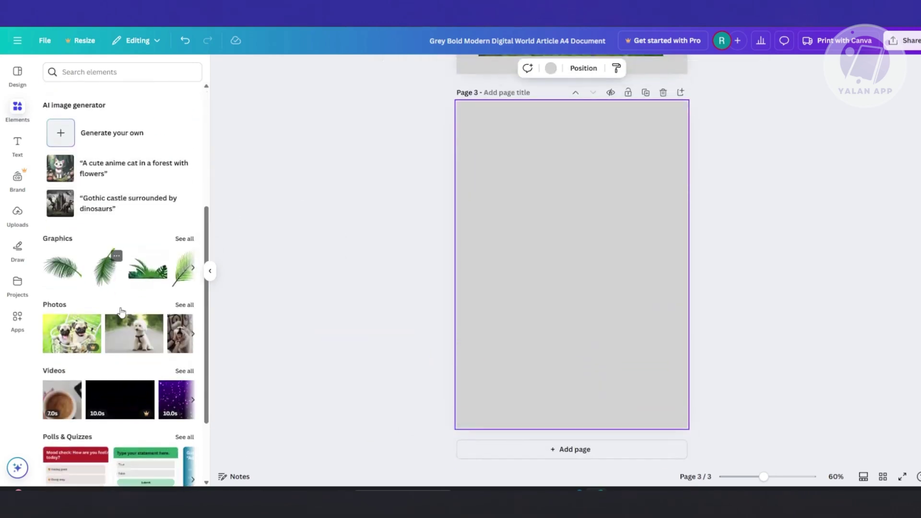
left_click_drag(143, 240, 525, 224)
left_click(370, 274)
scroll(380, 316, "up", 10)
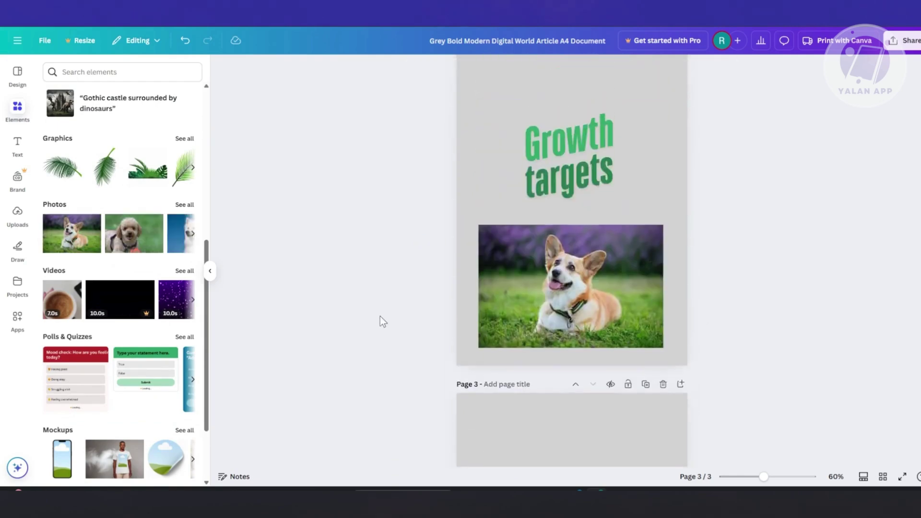
scroll(391, 318, "up", 2)
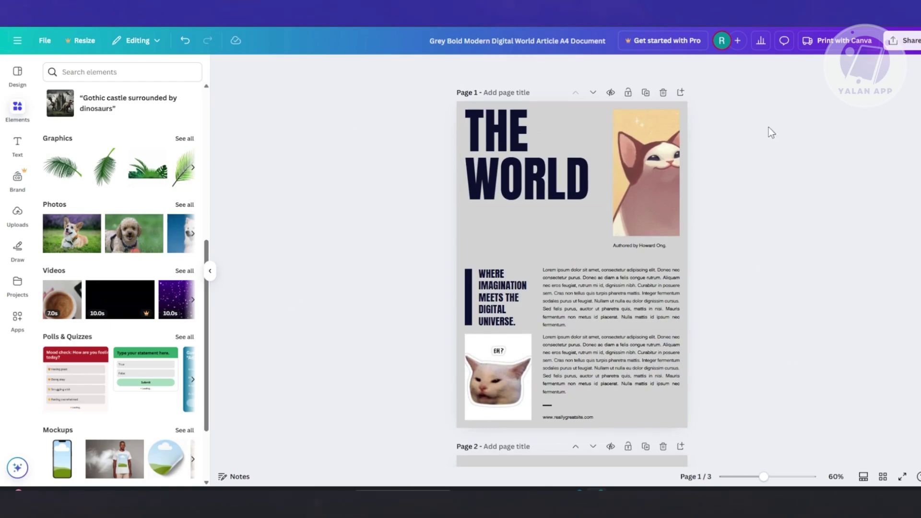
Show all the design's publishing options and scroll down to the Design section
left_click(910, 41)
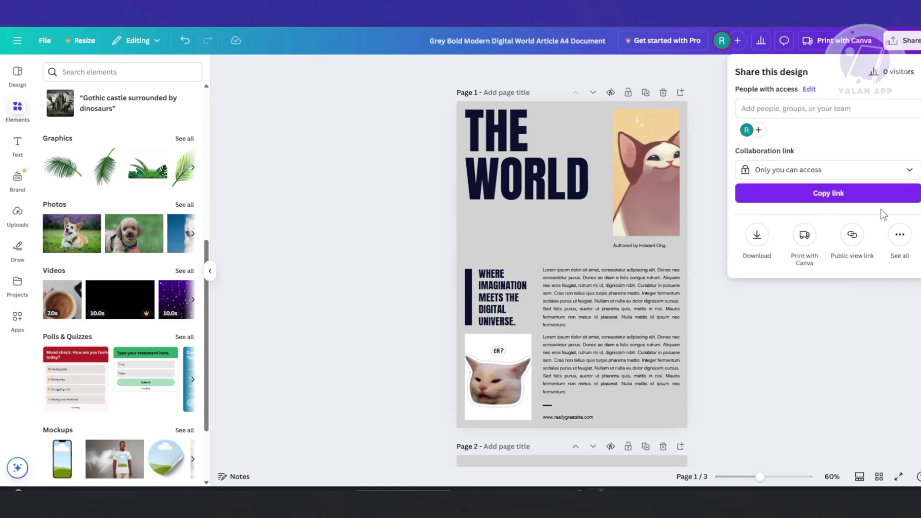
left_click(896, 245)
scroll(821, 242, "down", 5)
scroll(822, 241, "down", 2)
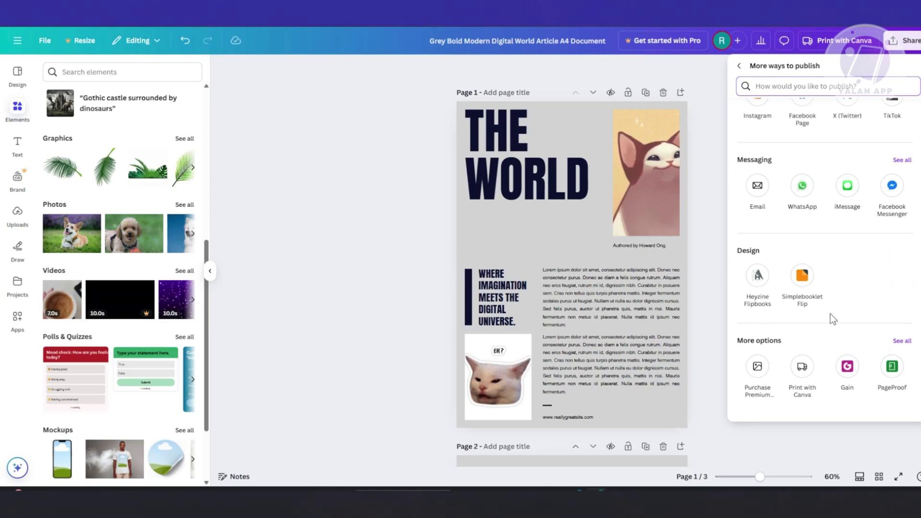
Launch Simplebooklet Flip and connect it to Canva by signing in with a Google account
left_click(806, 286)
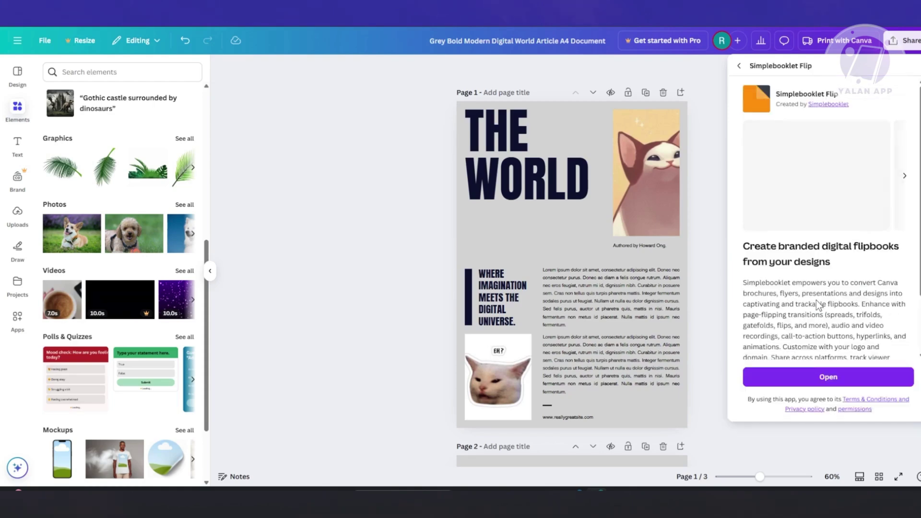
left_click(836, 377)
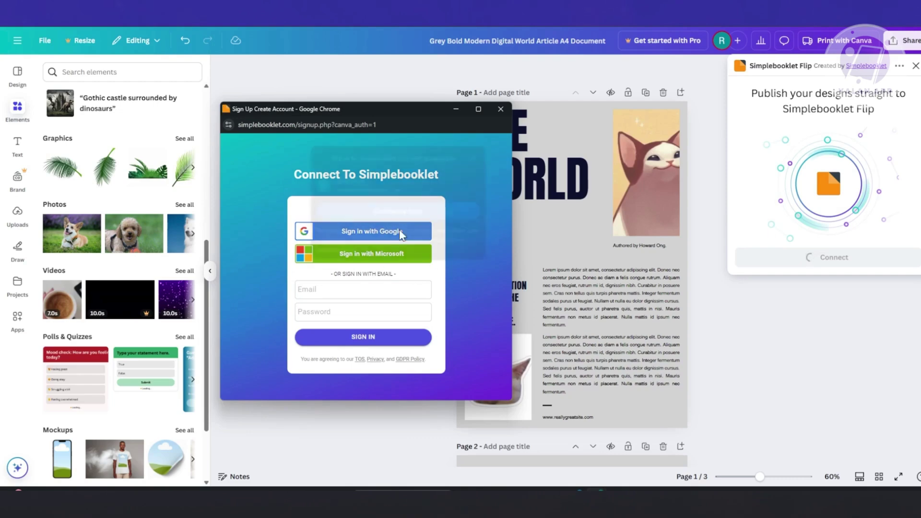
left_click(399, 229)
left_click(438, 207)
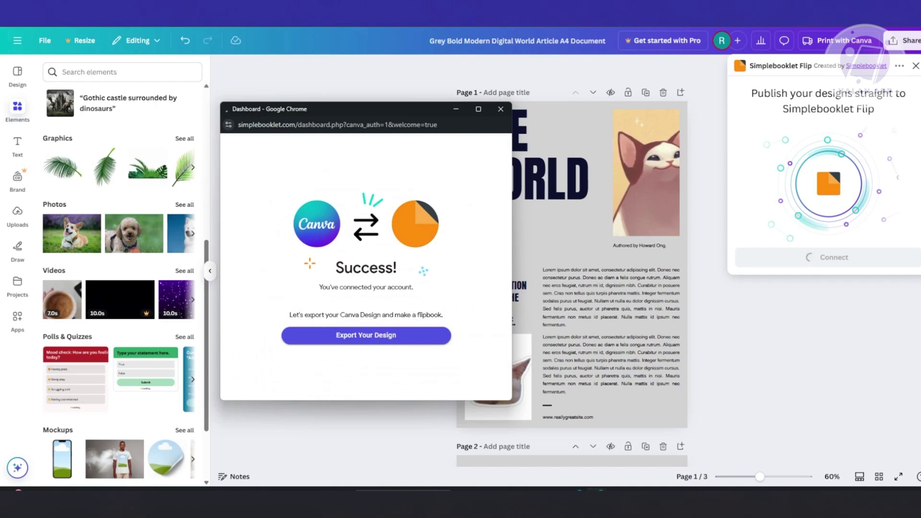
Export the design and save all 3 pages to Simplebooklet Flip
left_click(377, 338)
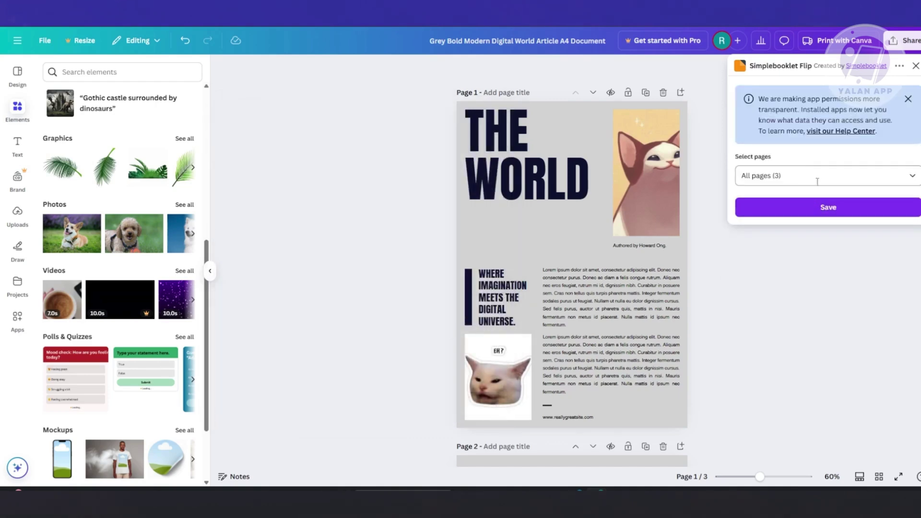
left_click(815, 207)
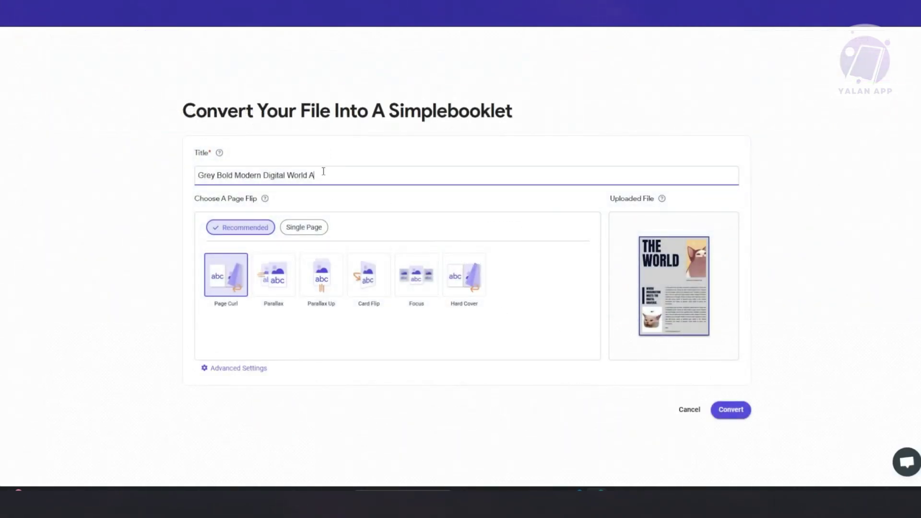
Keep the title Grey Bold Modern Digital World A and convert it with Page Curl flip
left_click_drag(323, 171, 189, 181)
left_click(389, 174)
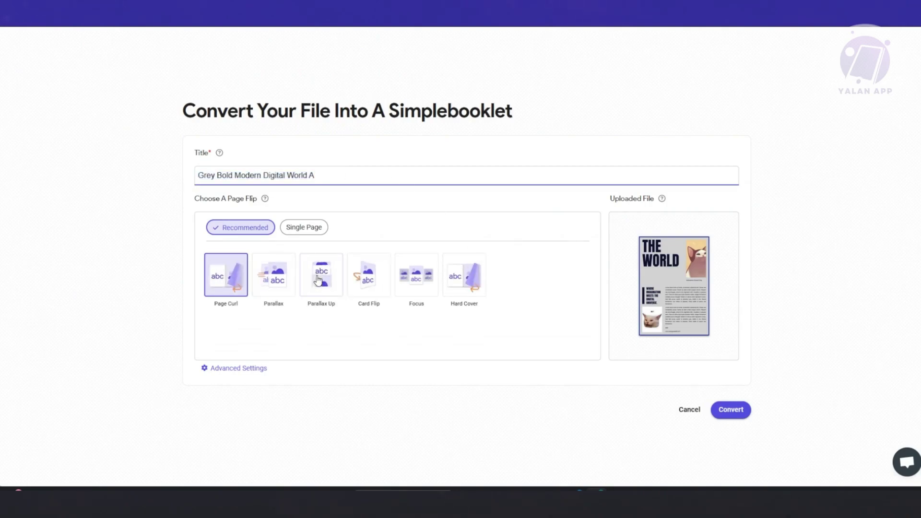
left_click(737, 411)
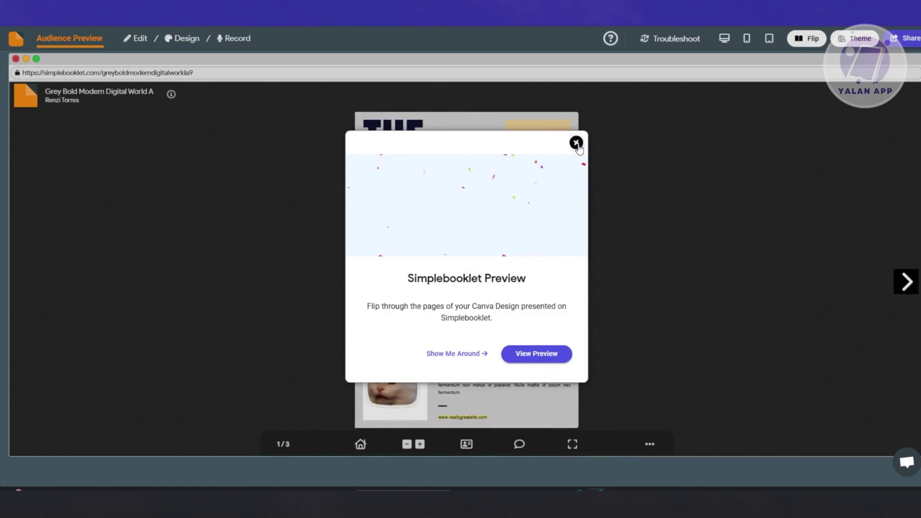
Flip through the preview from the cover to the Growth targets corgi and white-dog spread
left_click(575, 142)
left_click(905, 282)
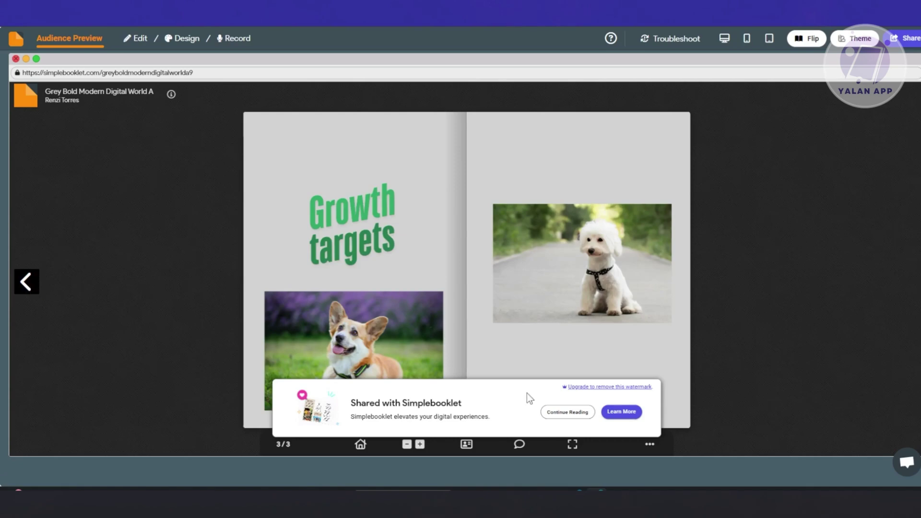
left_click(582, 411)
left_click(23, 288)
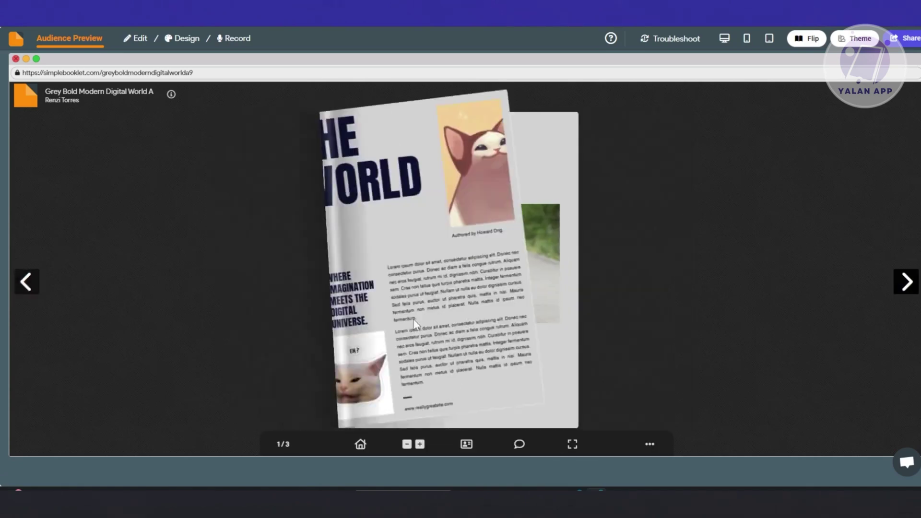
left_click(897, 288)
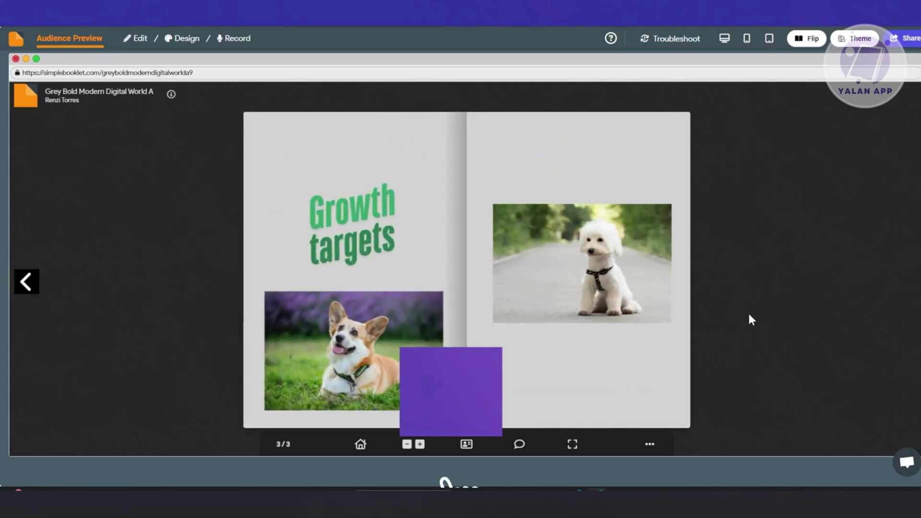